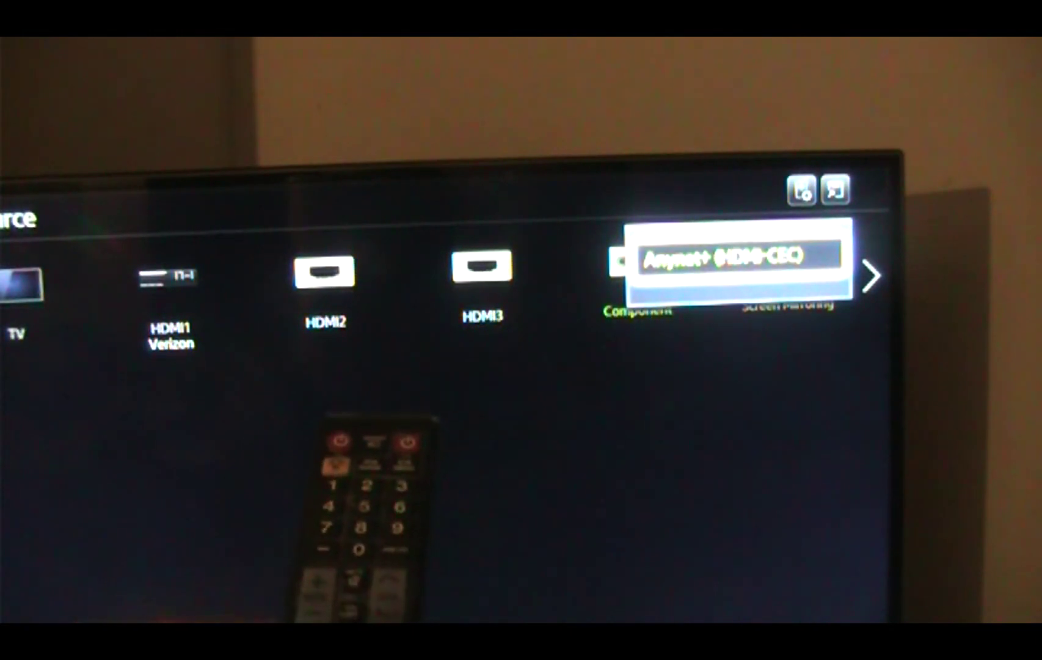
- Refresh the Anynet+ device list and connect to the Fire TV Stick
{"action": "key", "text": "Return"}
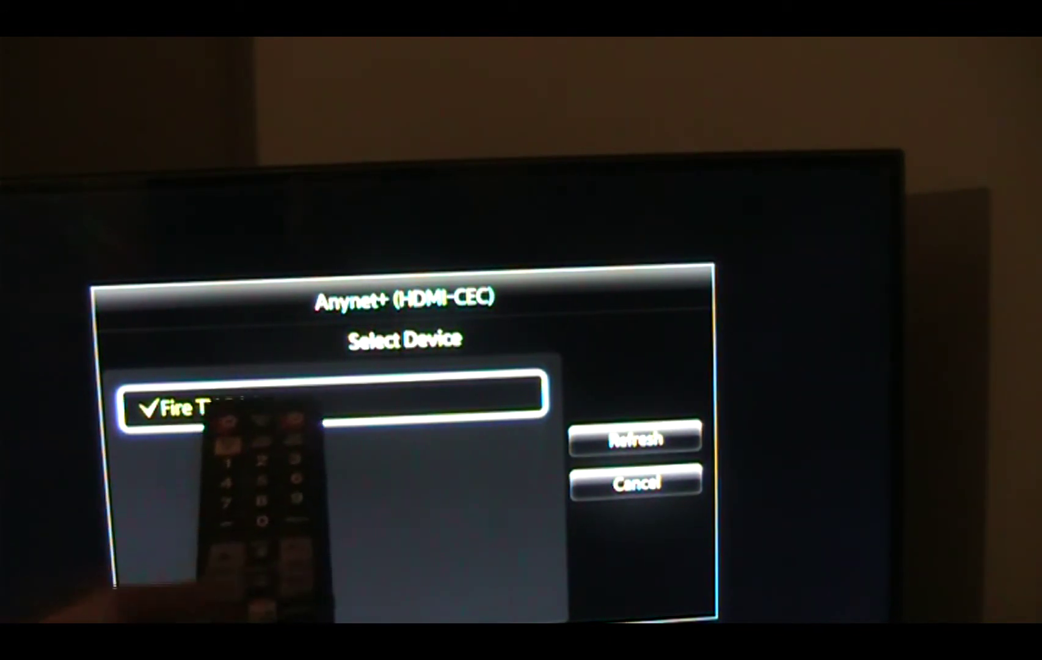
{"action": "key", "text": "Right"}
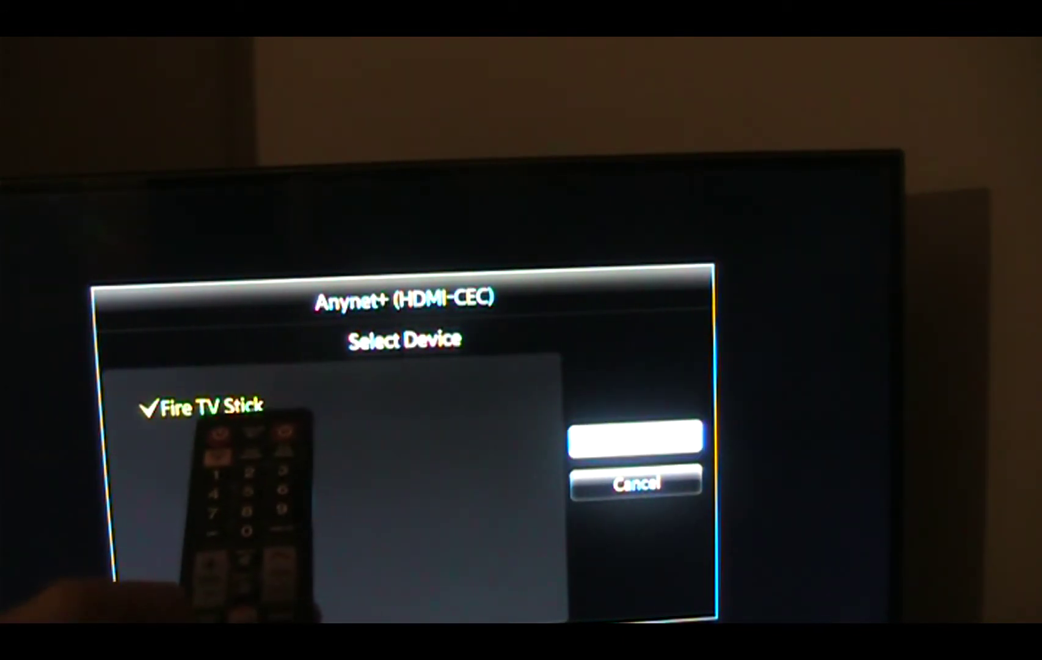
{"action": "key", "text": "Return"}
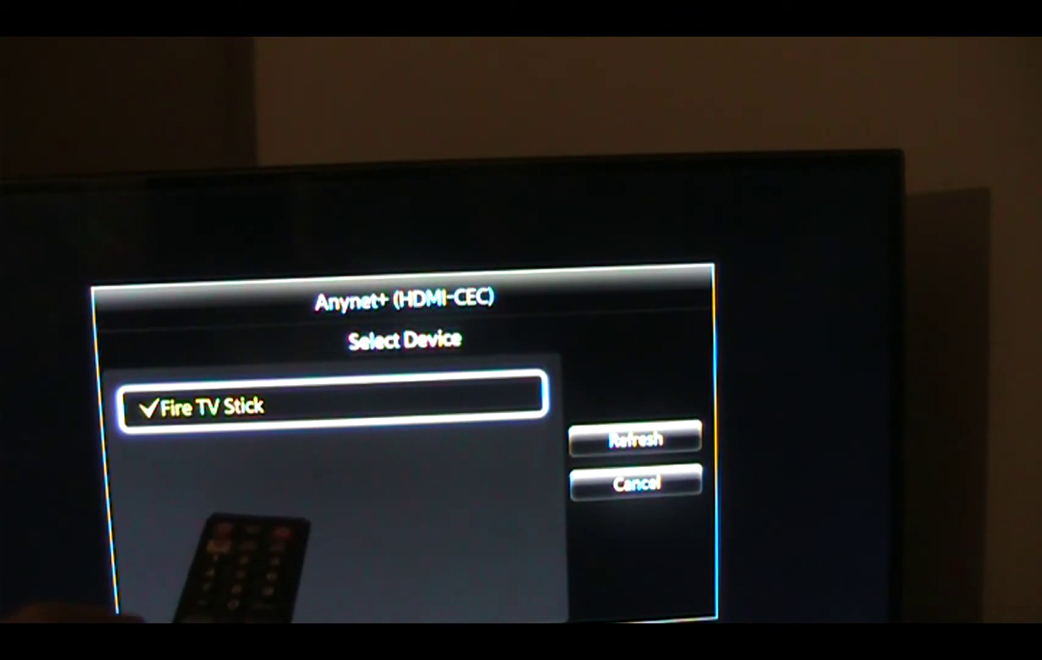
{"action": "key", "text": "Return"}
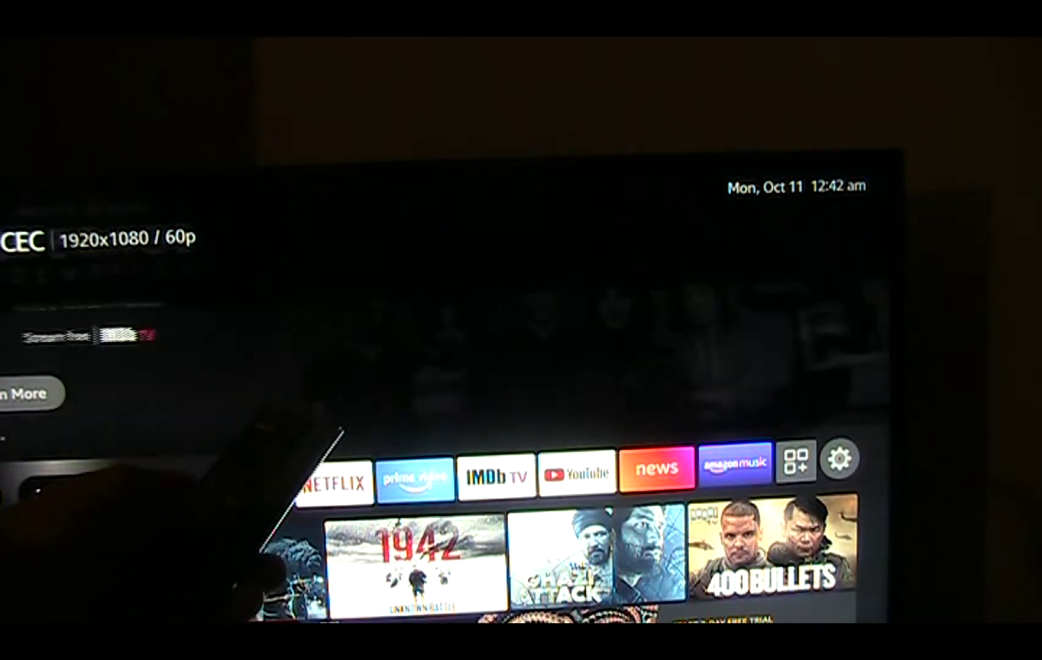
- Browse the recently watched row past 1942 and the Leverage promo to Ghazi Attack
{"action": "key", "text": "Down"}
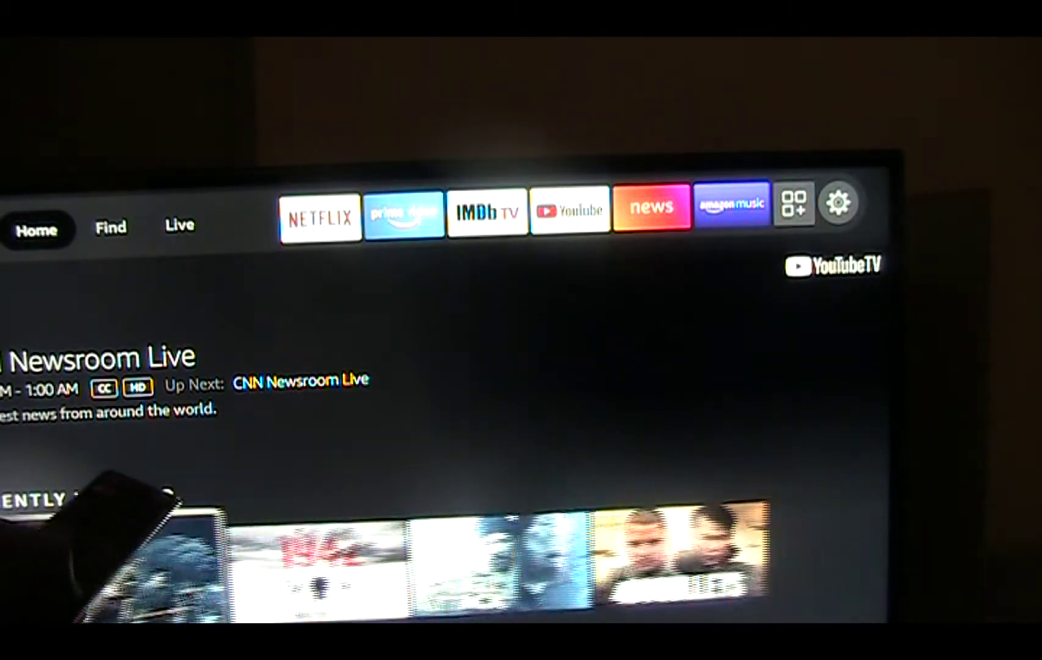
{"action": "key", "text": "Right"}
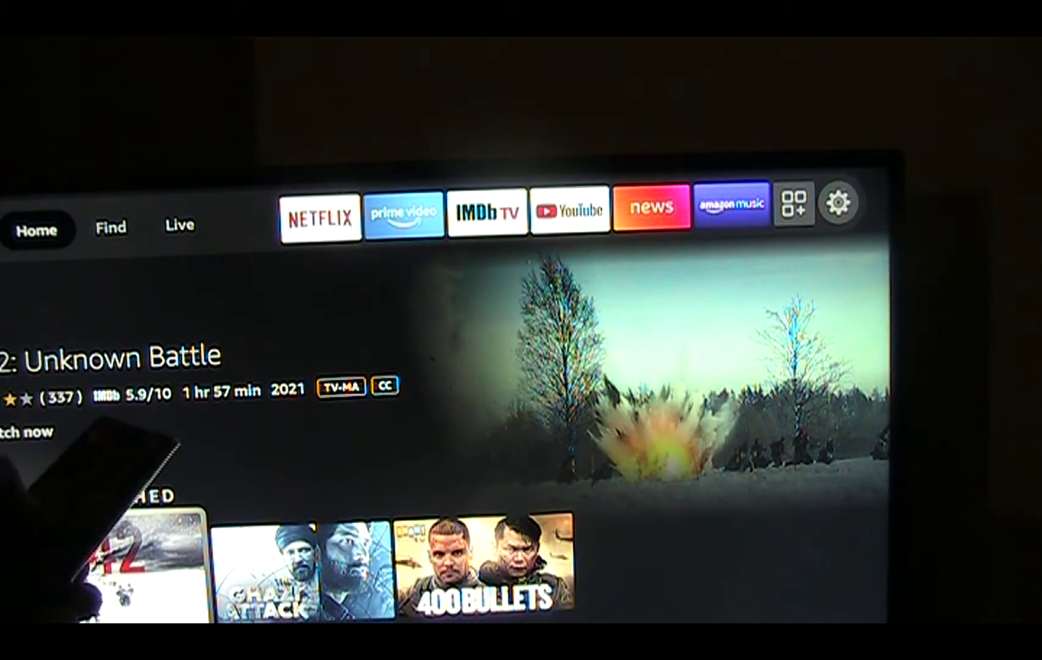
{"action": "key", "text": "Up"}
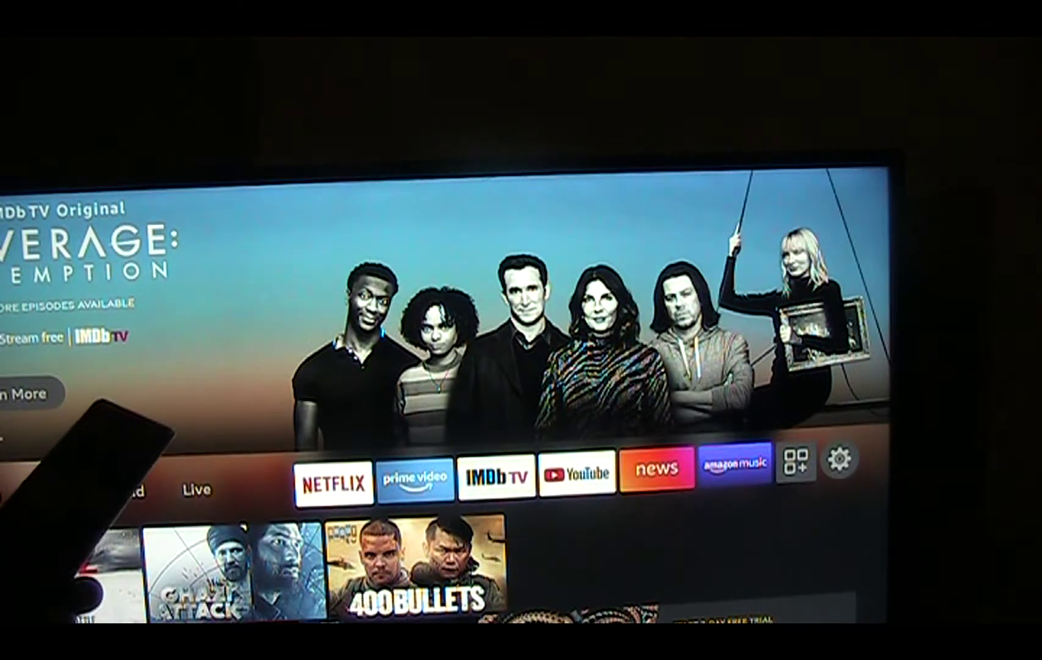
{"action": "key", "text": "Down"}
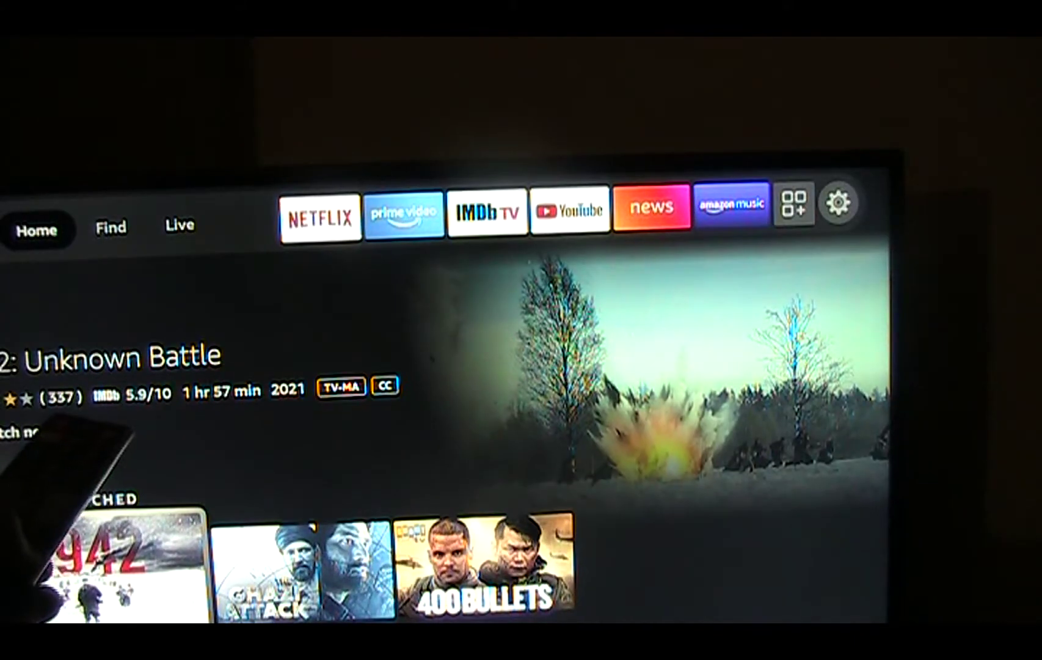
{"action": "key", "text": "Right"}
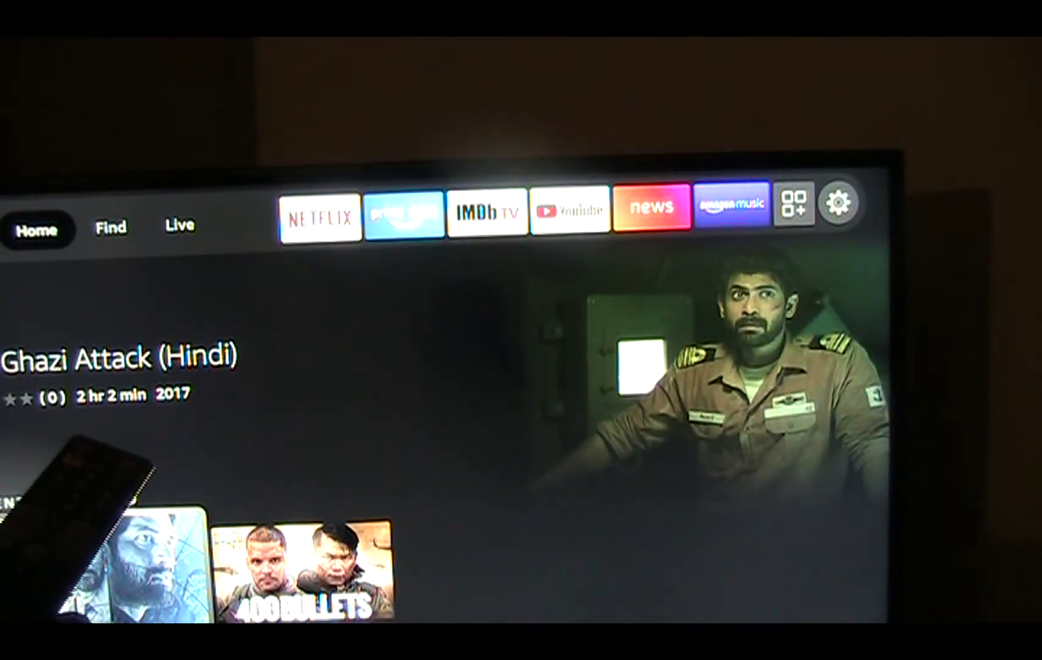
- Move down past the recently used apps toward the movie rows
{"action": "key", "text": "Down"}
{"action": "key", "text": "Down"}
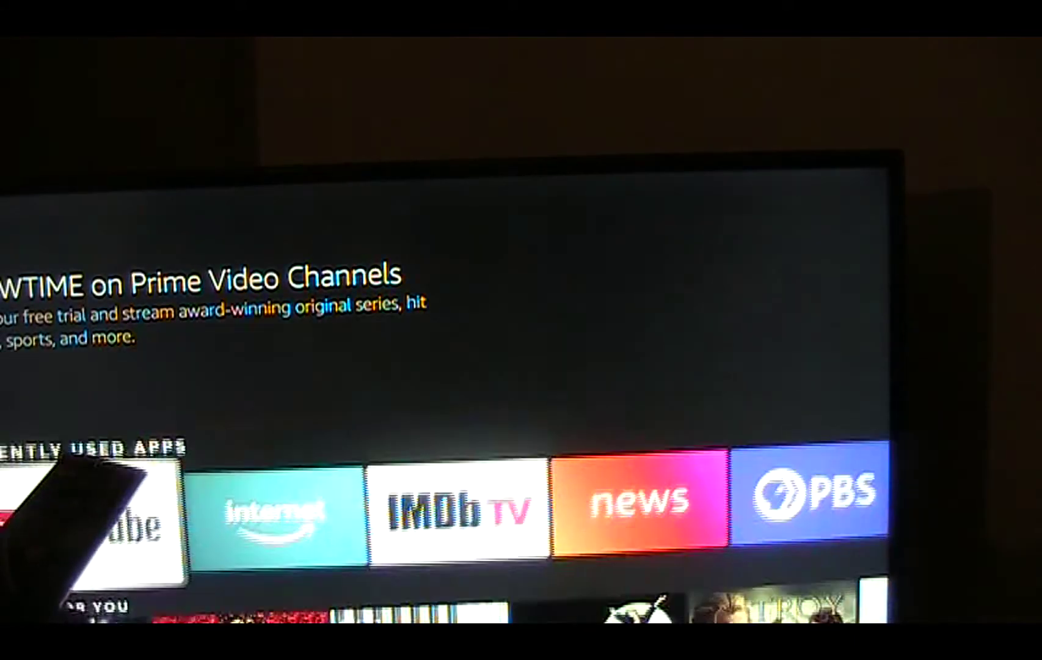
{"action": "key", "text": "Down"}
{"action": "key", "text": "Down"}
{"action": "key", "text": "Down"}
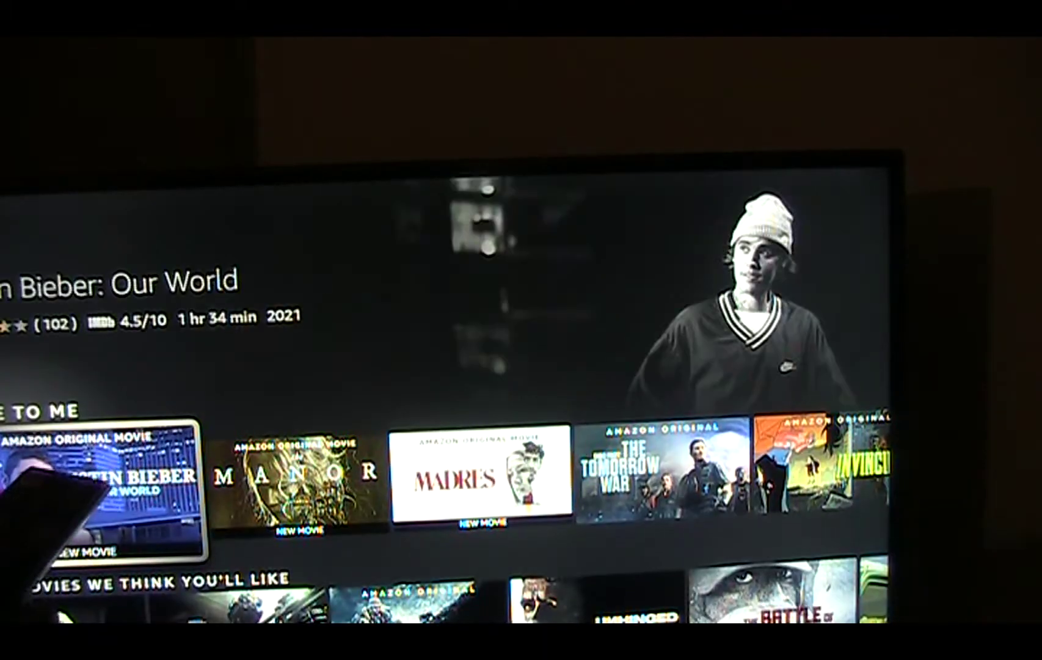
{"action": "key", "text": "Down"}
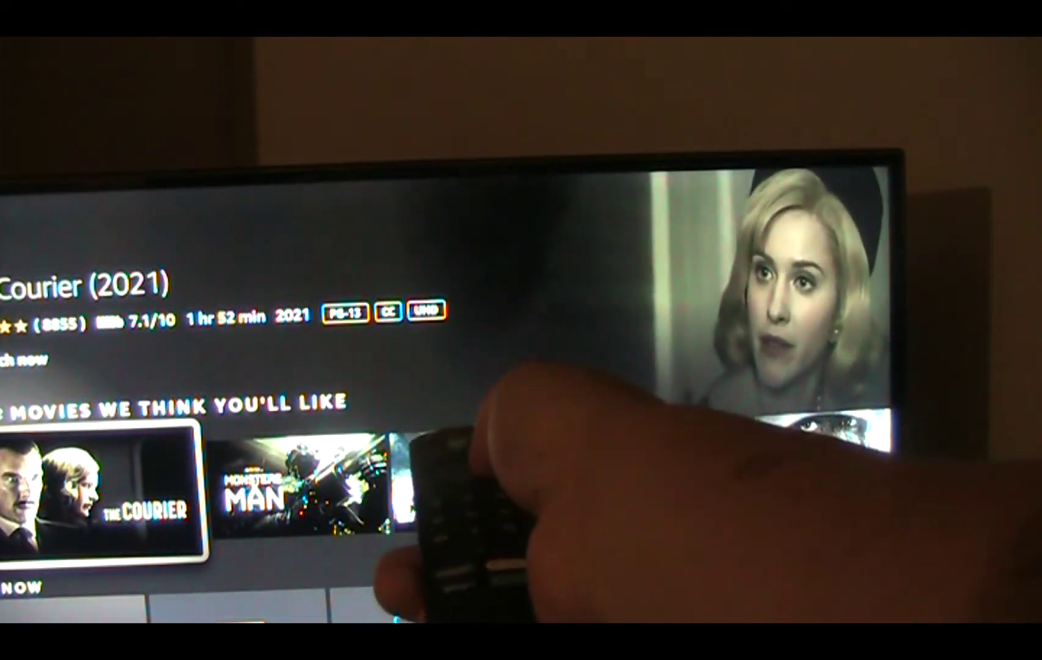
- Move from The Courier past the live TV channels to the cable-subscription apps row
{"action": "key", "text": "Right"}
{"action": "key", "text": "Down"}
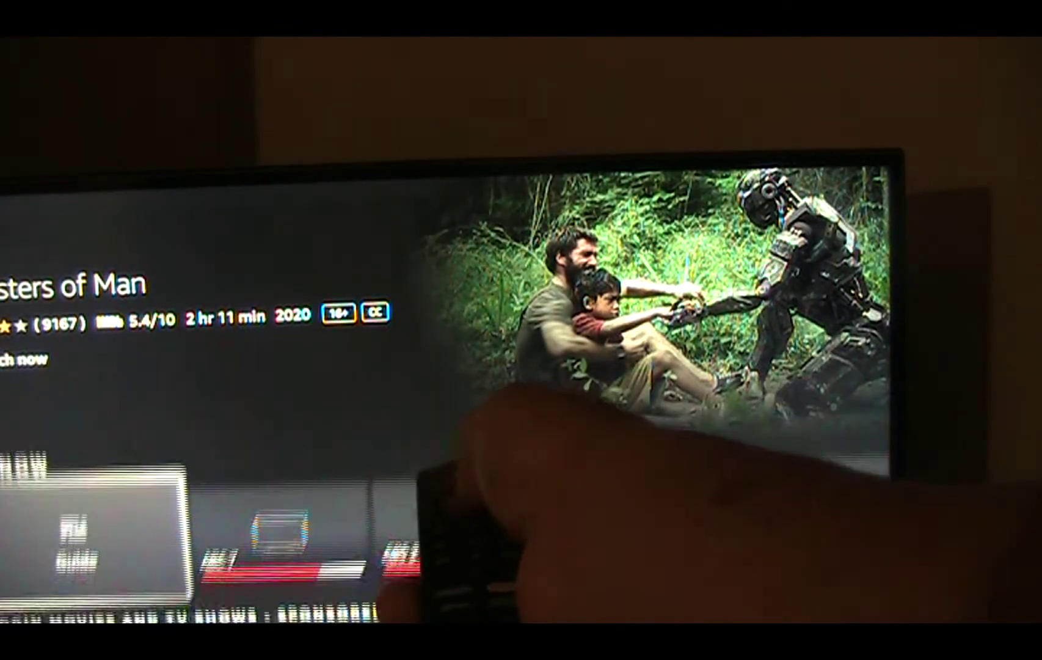
{"action": "key", "text": "Right"}
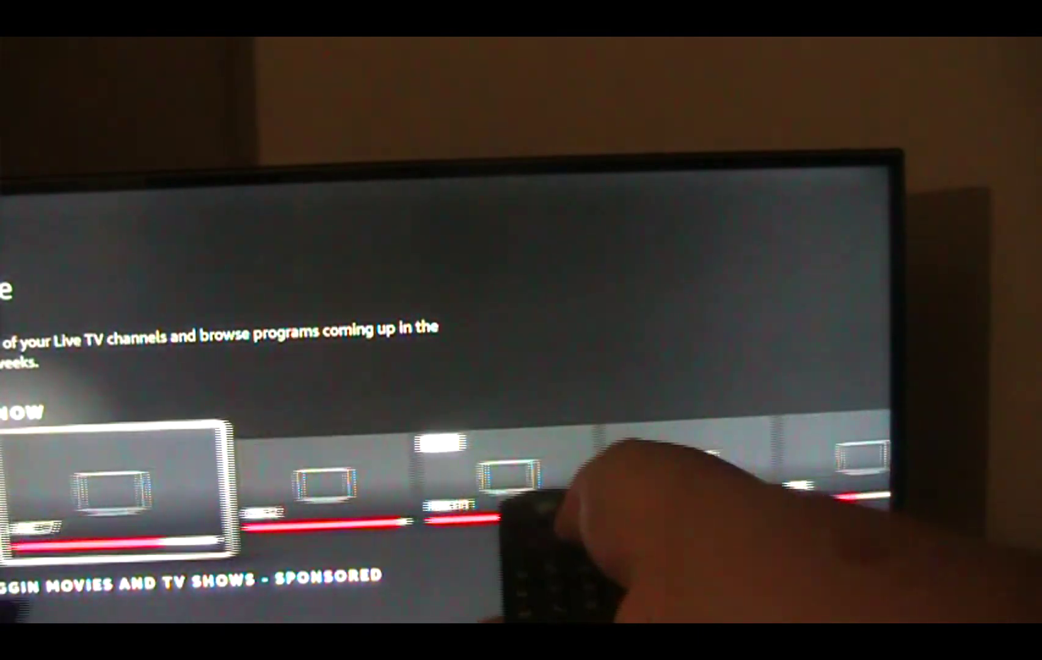
{"action": "key", "text": "Right"}
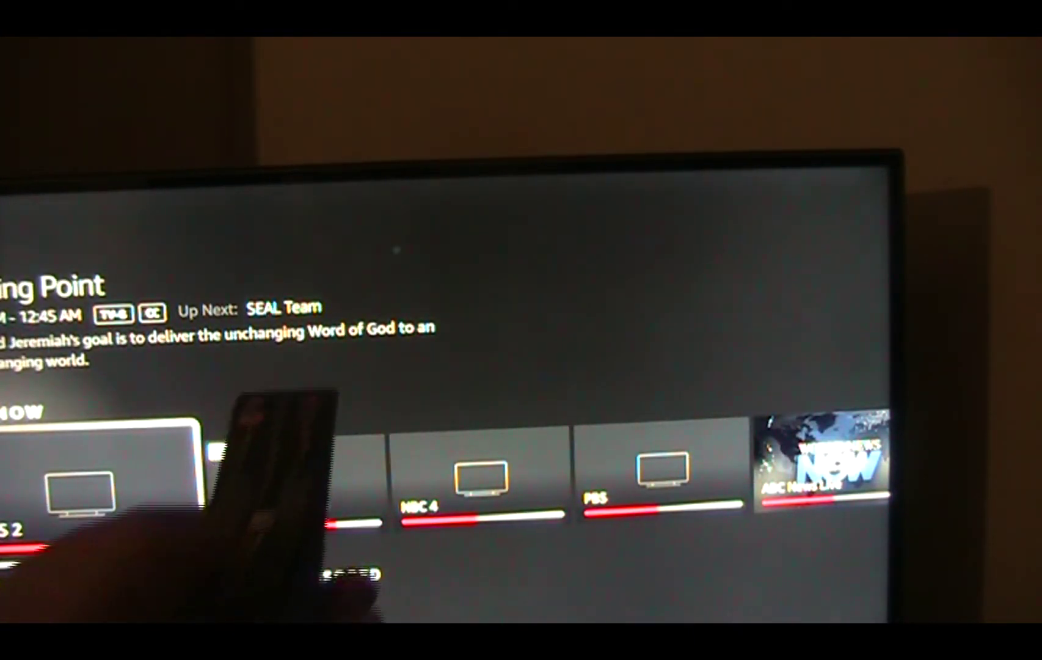
{"action": "key", "text": "Down"}
{"action": "key", "text": "Down"}
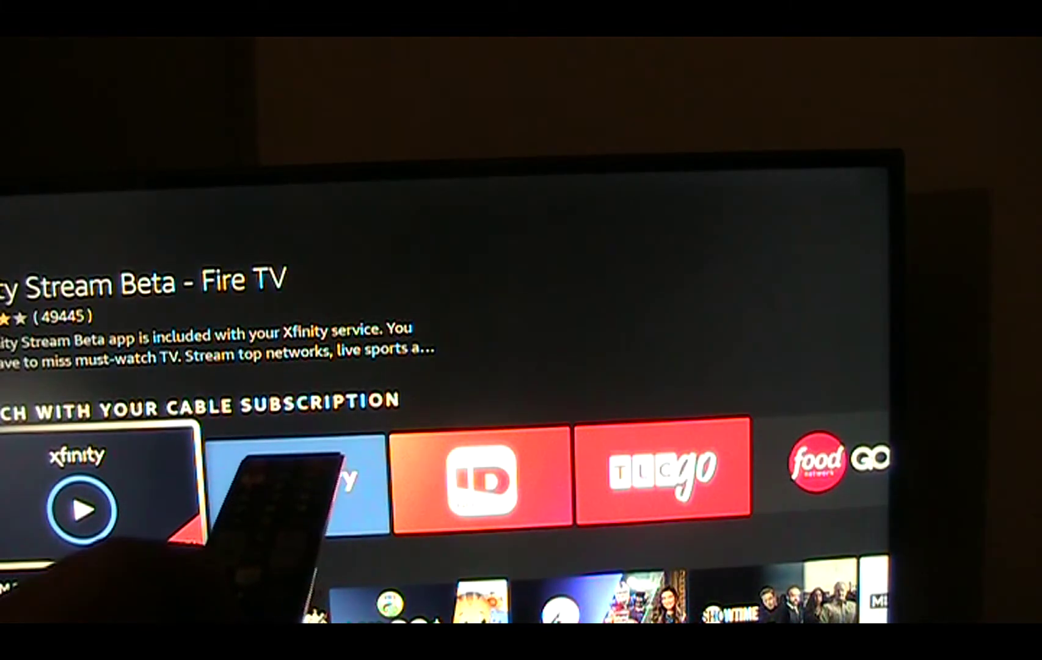
{"action": "key", "text": "Down"}
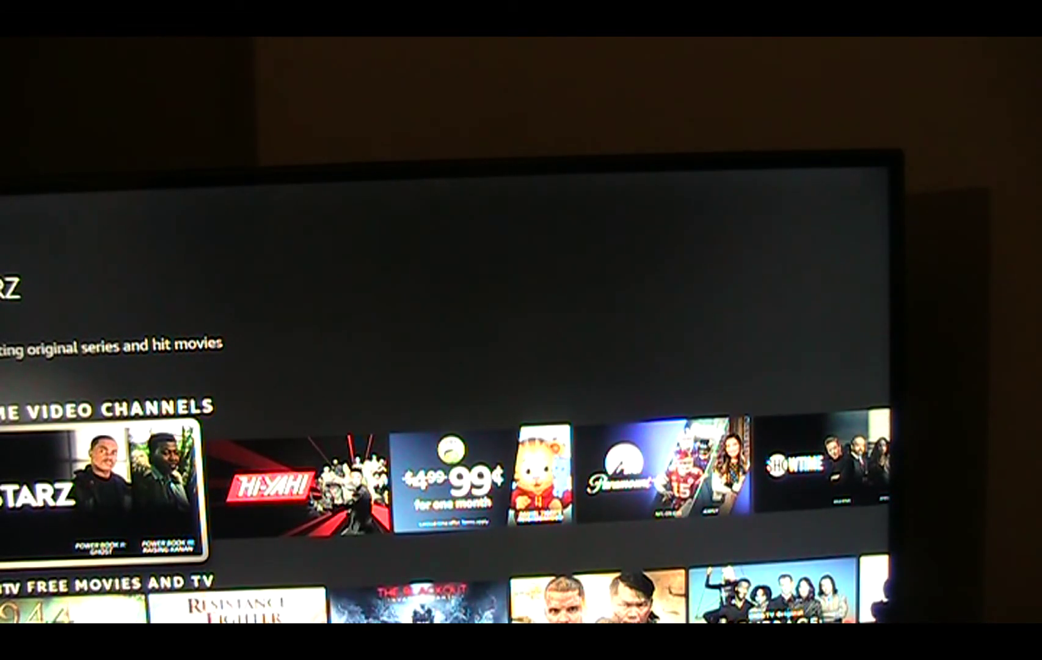